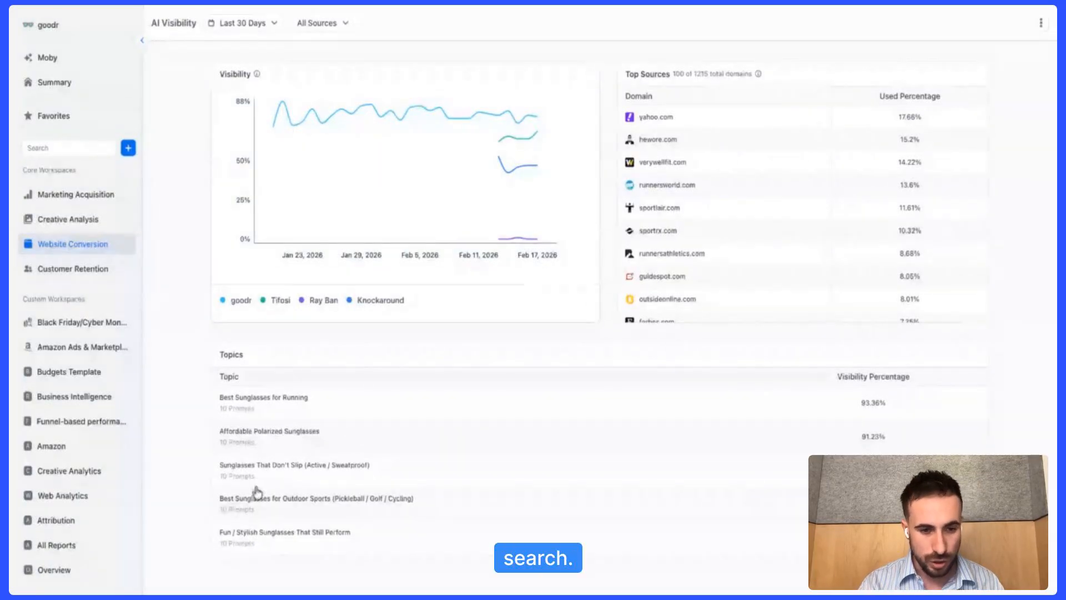
Step: Open the "Best Sunglasses for Running" topic, look through its prompts, and return to the topics overview
{"action": "left_click", "coordinate": [269, 430]}
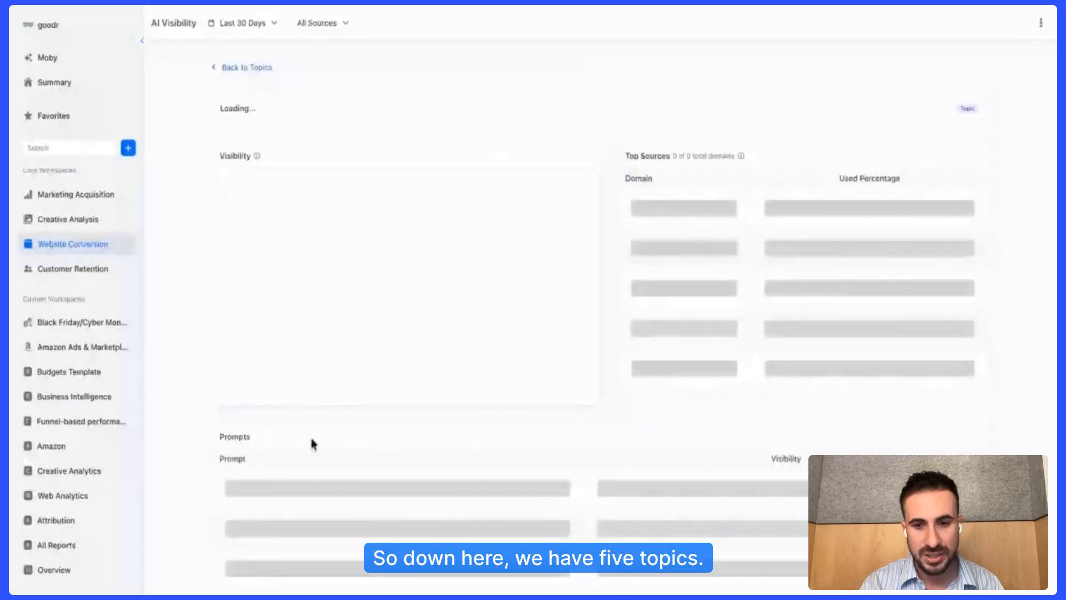
{"action": "scroll", "coordinate": [309, 439], "scroll_direction": "down", "scroll_amount": 2}
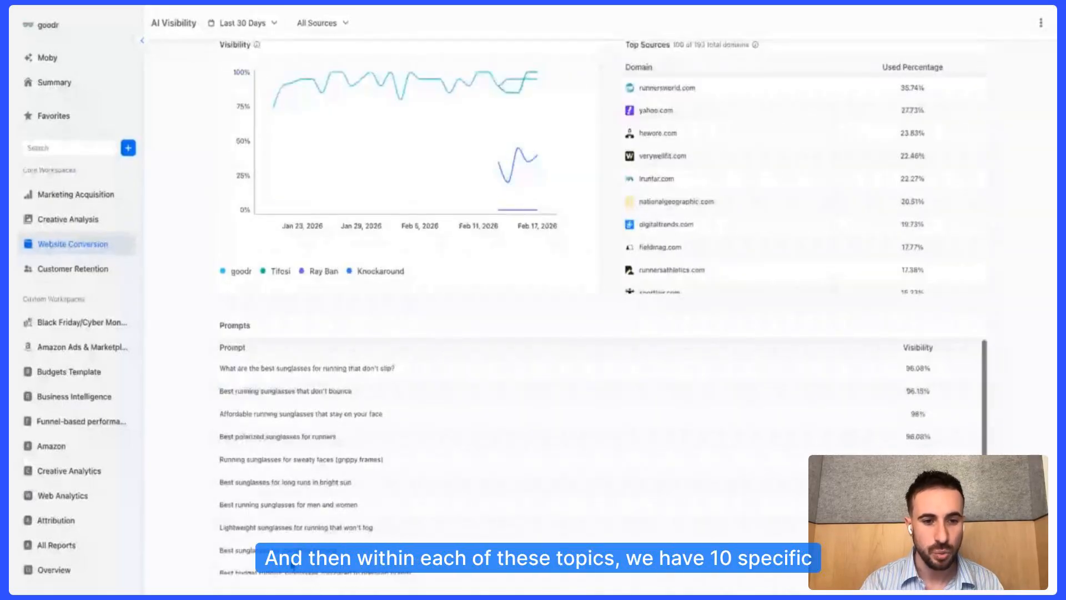
{"action": "scroll", "coordinate": [287, 413], "scroll_direction": "down", "scroll_amount": 1}
{"action": "scroll", "coordinate": [287, 414], "scroll_direction": "up", "scroll_amount": 1}
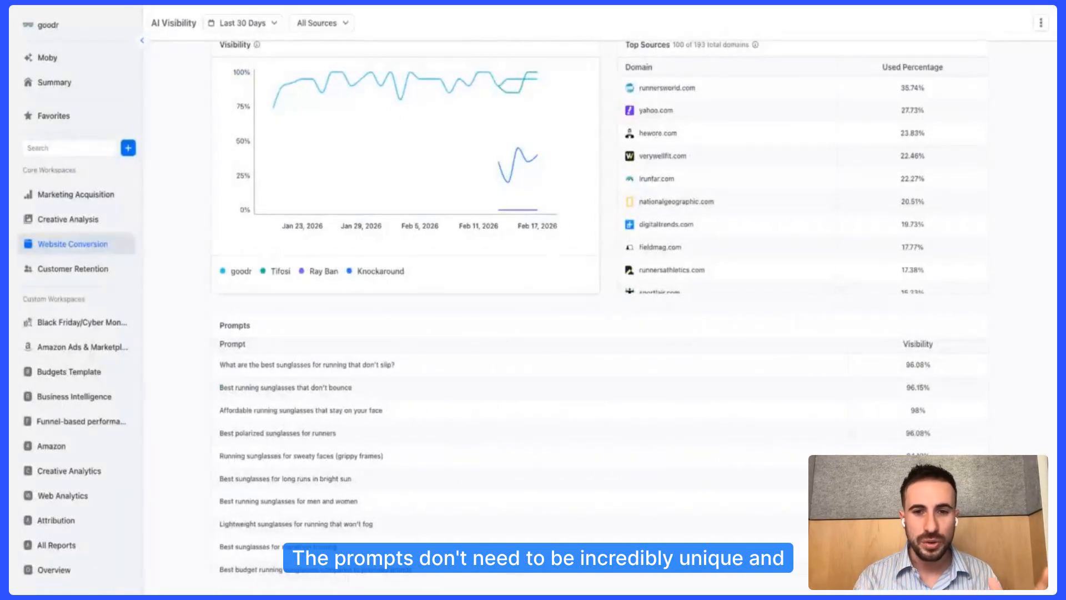
{"action": "scroll", "coordinate": [287, 222], "scroll_direction": "up", "scroll_amount": 3}
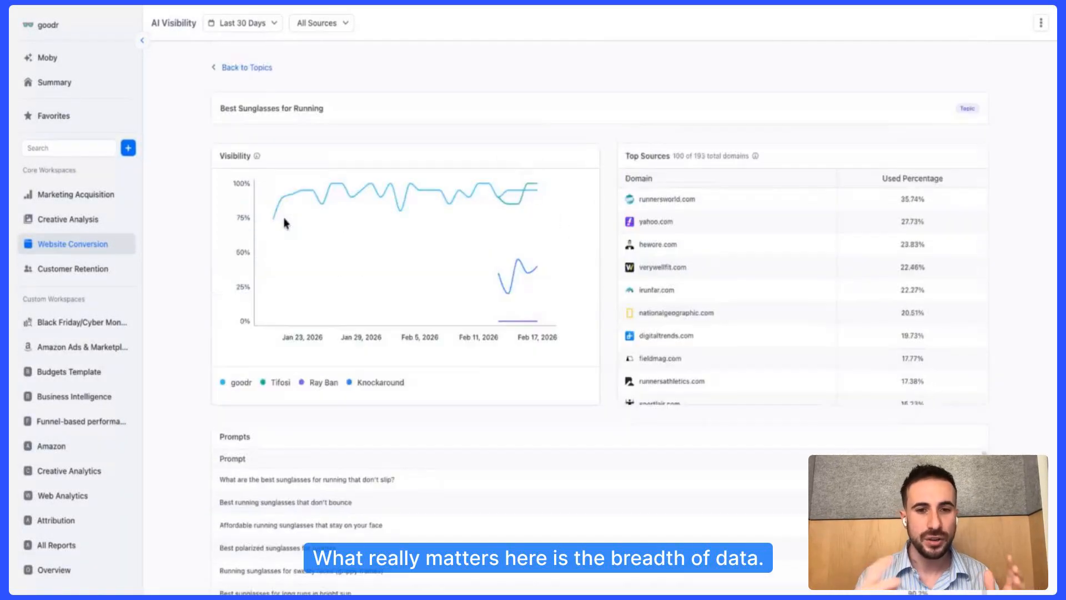
{"action": "left_click", "coordinate": [236, 69]}
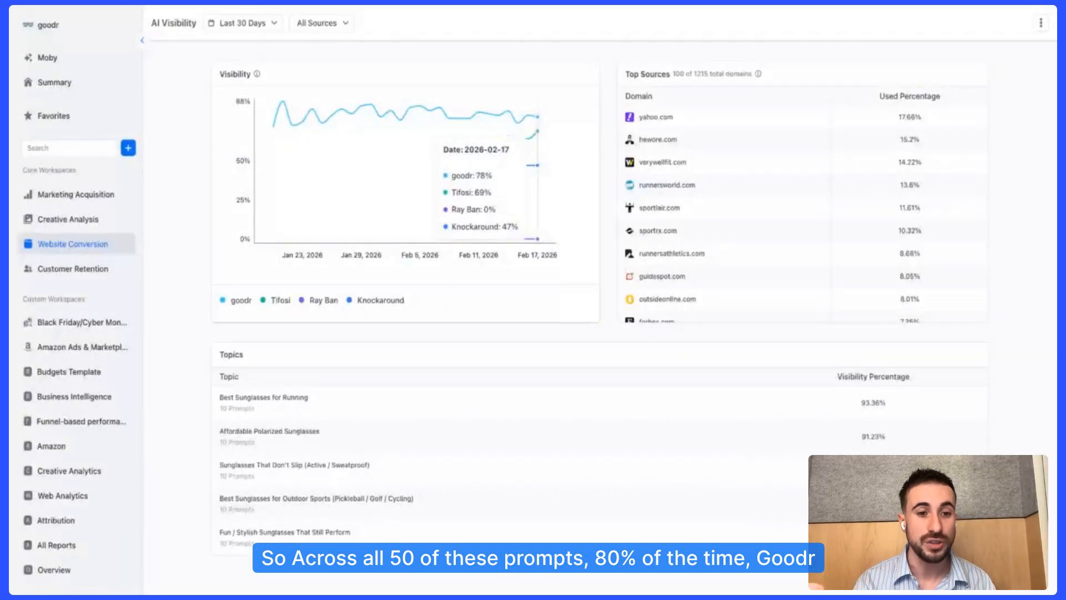
Step: Open the prompt "Best running sunglasses that don't bounce" in the "Best Sunglasses for Running" topic and view its recent runs
{"action": "left_click", "coordinate": [302, 407]}
{"action": "scroll", "coordinate": [317, 403], "scroll_direction": "down", "scroll_amount": 2}
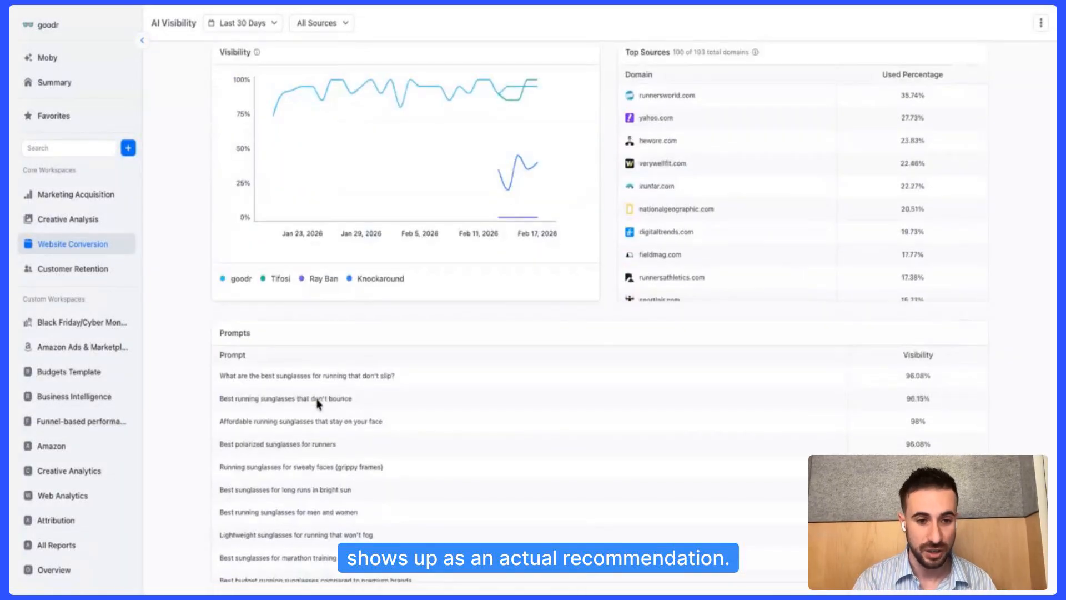
{"action": "left_click", "coordinate": [328, 401]}
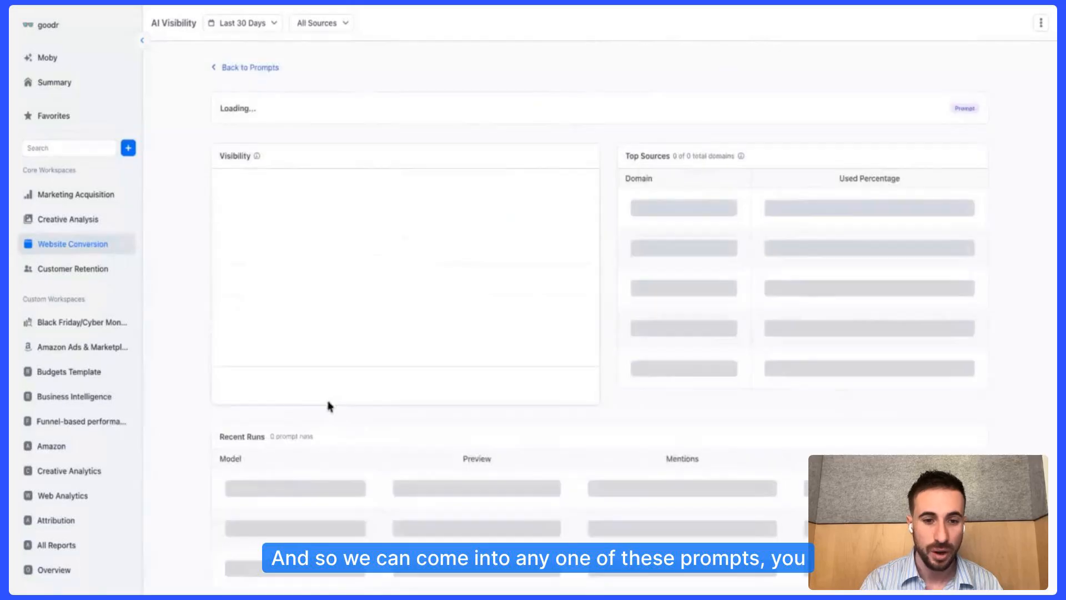
{"action": "scroll", "coordinate": [362, 250], "scroll_direction": "down", "scroll_amount": 2}
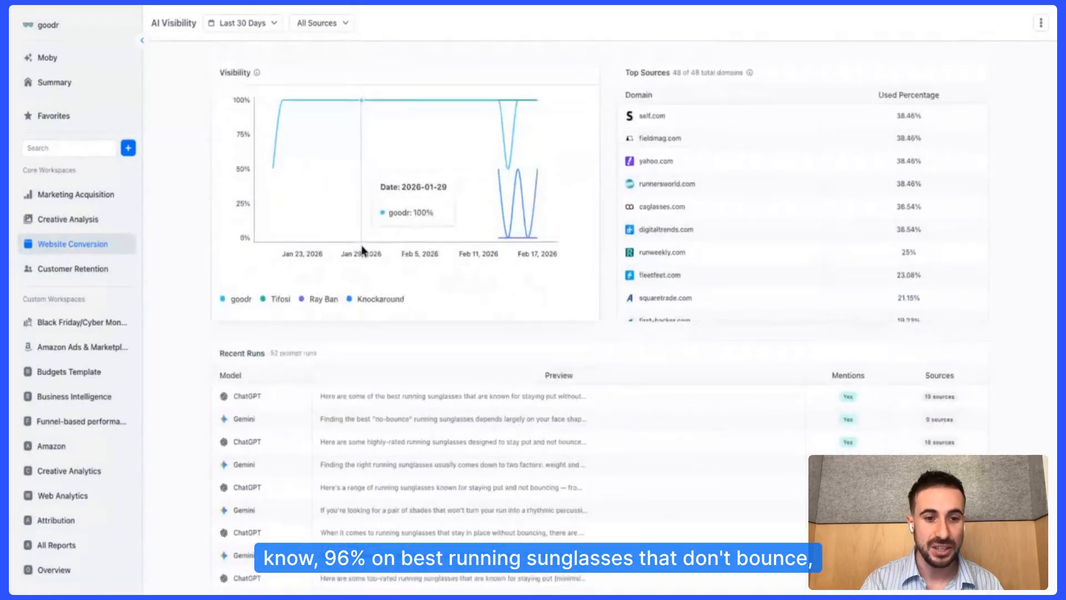
Step: Read the first ChatGPT run's response for goodr brand mentions, then close it
{"action": "left_click", "coordinate": [384, 403]}
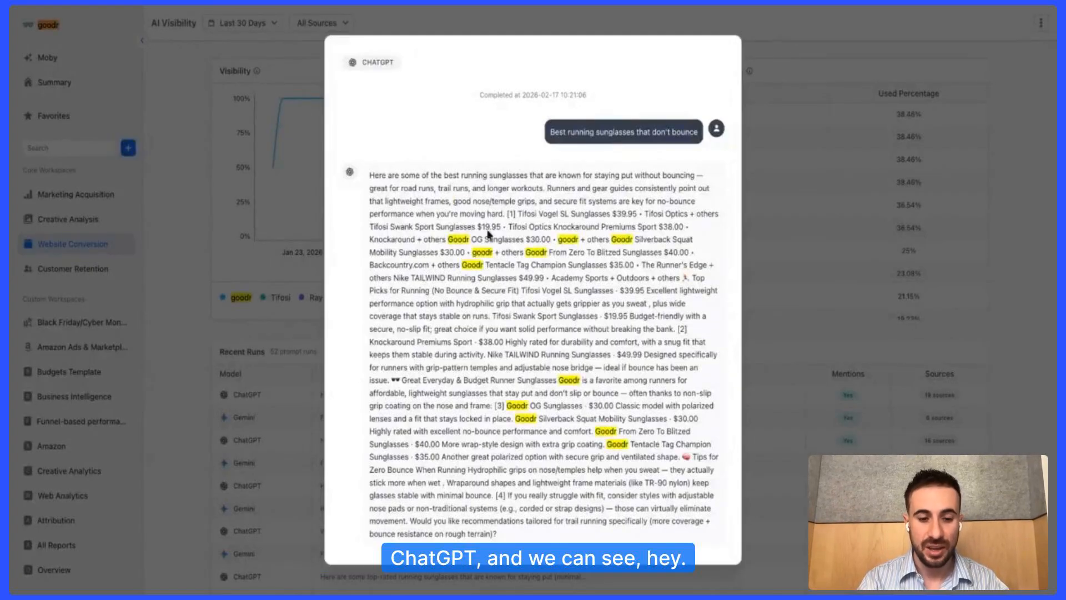
{"action": "left_click_drag", "start_coordinate": [436, 226], "coordinate": [626, 442]}
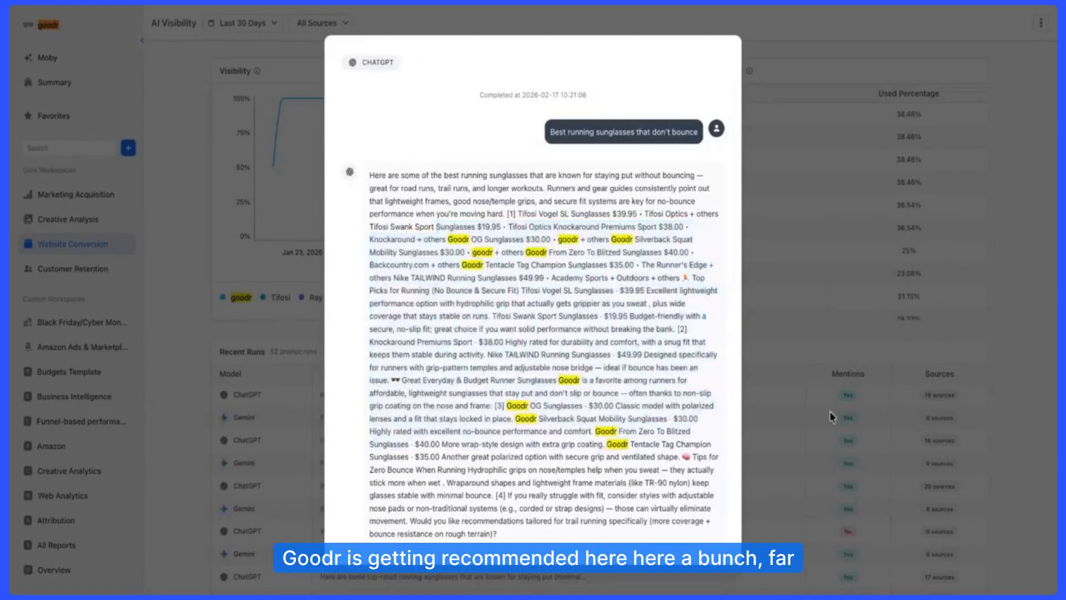
{"action": "left_click", "coordinate": [829, 411]}
{"action": "scroll", "coordinate": [461, 189], "scroll_direction": "up", "scroll_amount": 2}
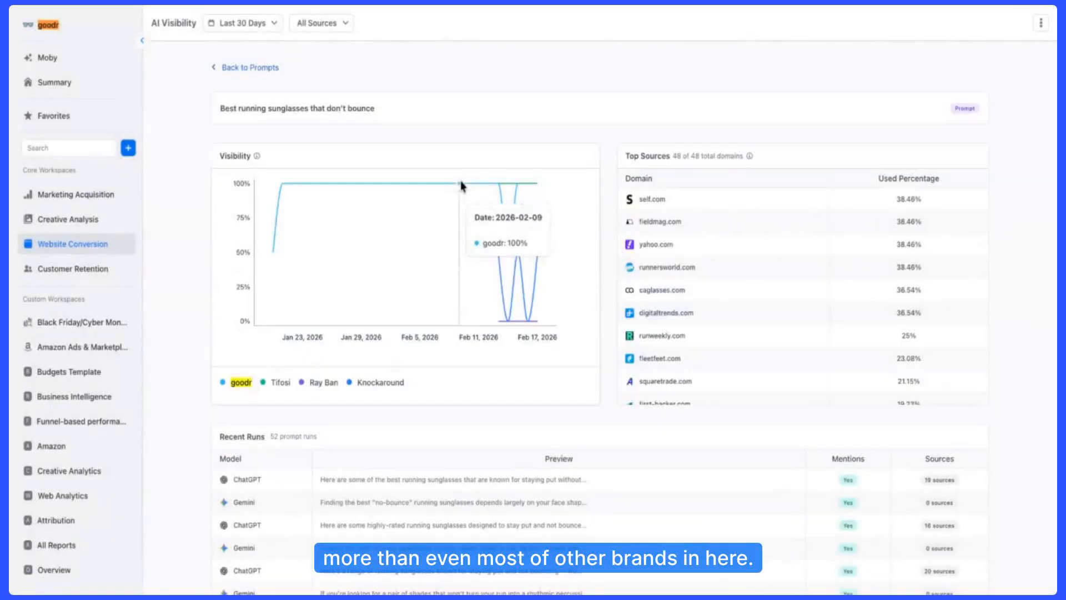
Step: Return to the "Best Sunglasses for Running" topic and filter its data by the ChatGPT source
{"action": "left_click", "coordinate": [218, 67]}
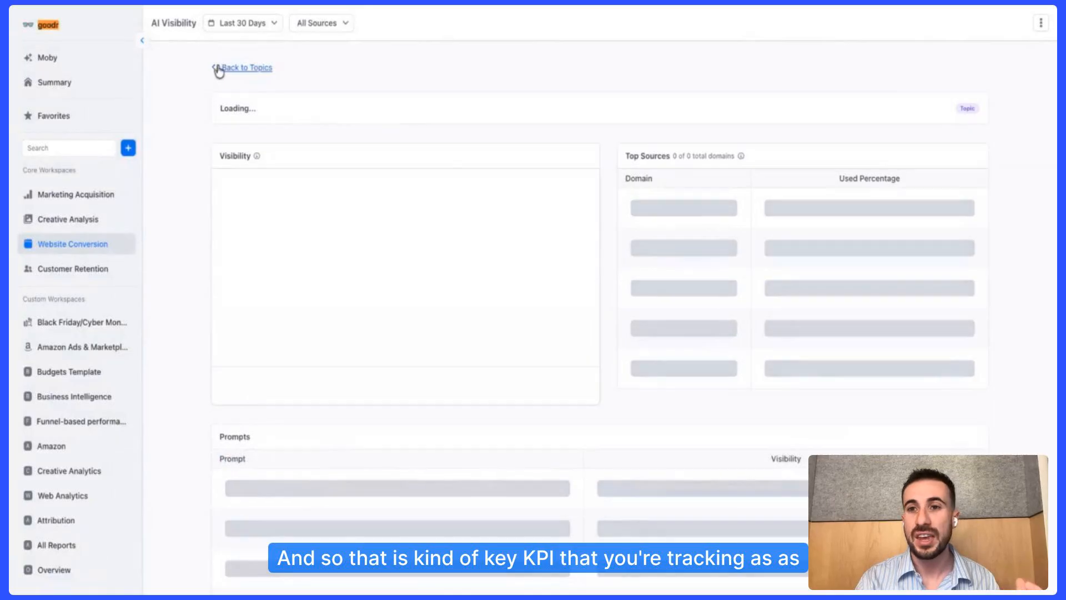
{"action": "left_click", "coordinate": [220, 69]}
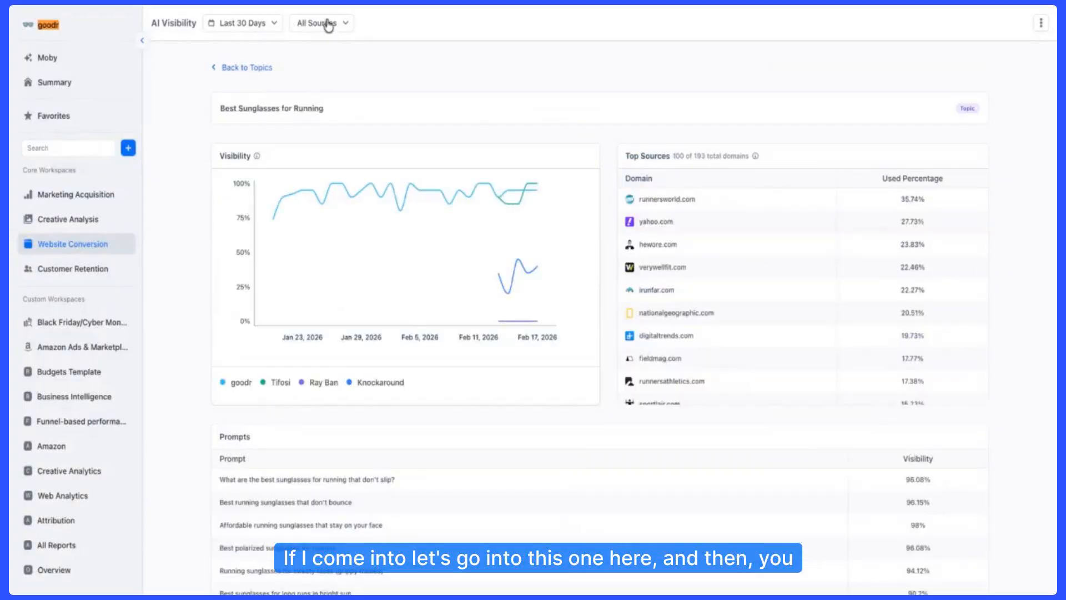
{"action": "left_click", "coordinate": [328, 24]}
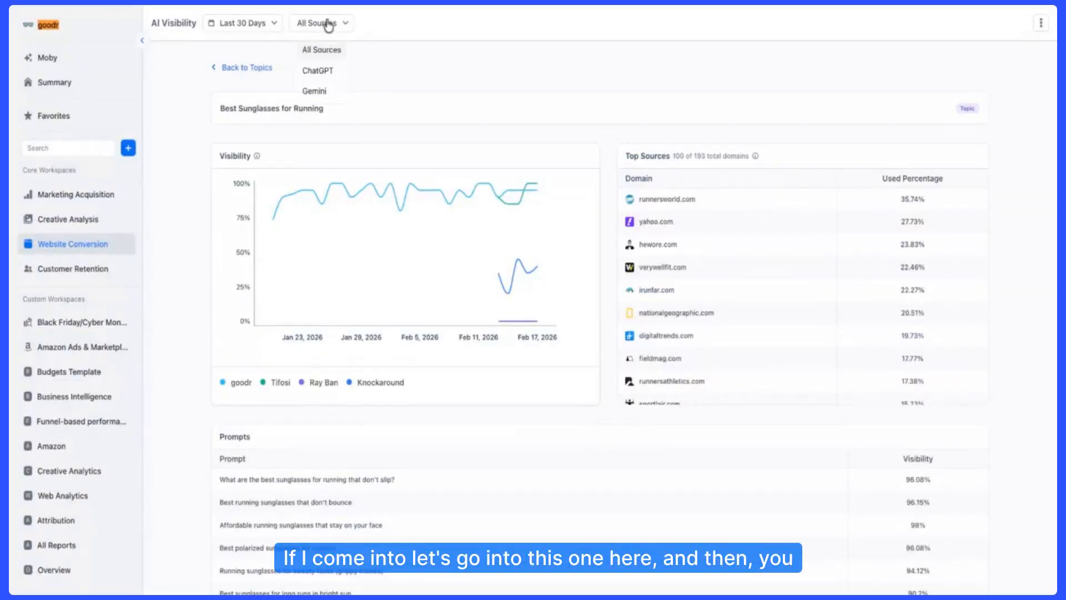
{"action": "left_click", "coordinate": [325, 72]}
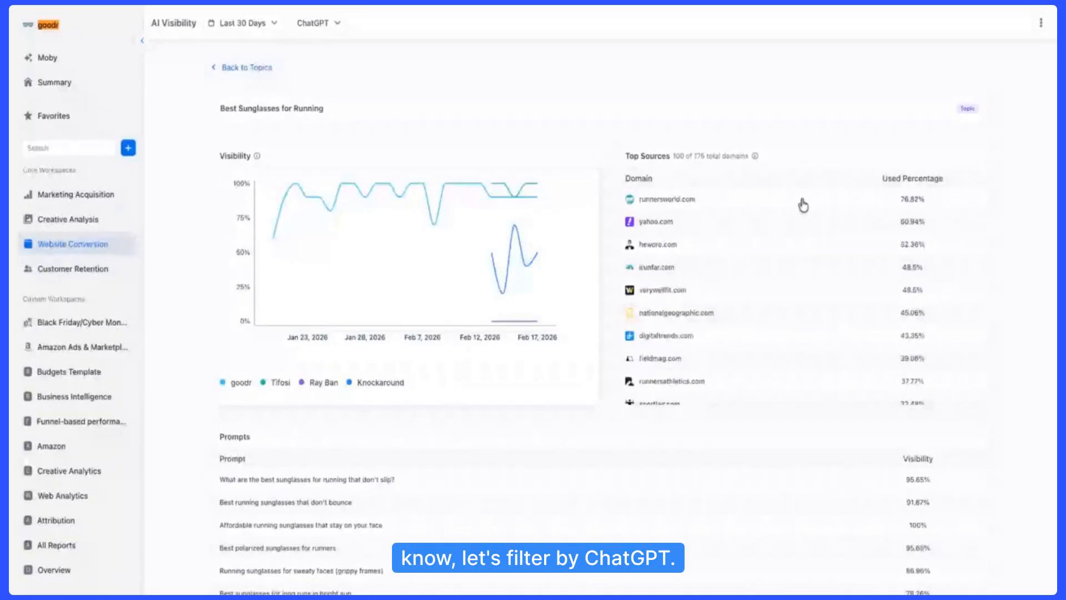
Step: Examine the topic's prompts and the used percentage of runnersworld.com among the top sources
{"action": "scroll", "coordinate": [334, 458], "scroll_direction": "down", "scroll_amount": 1}
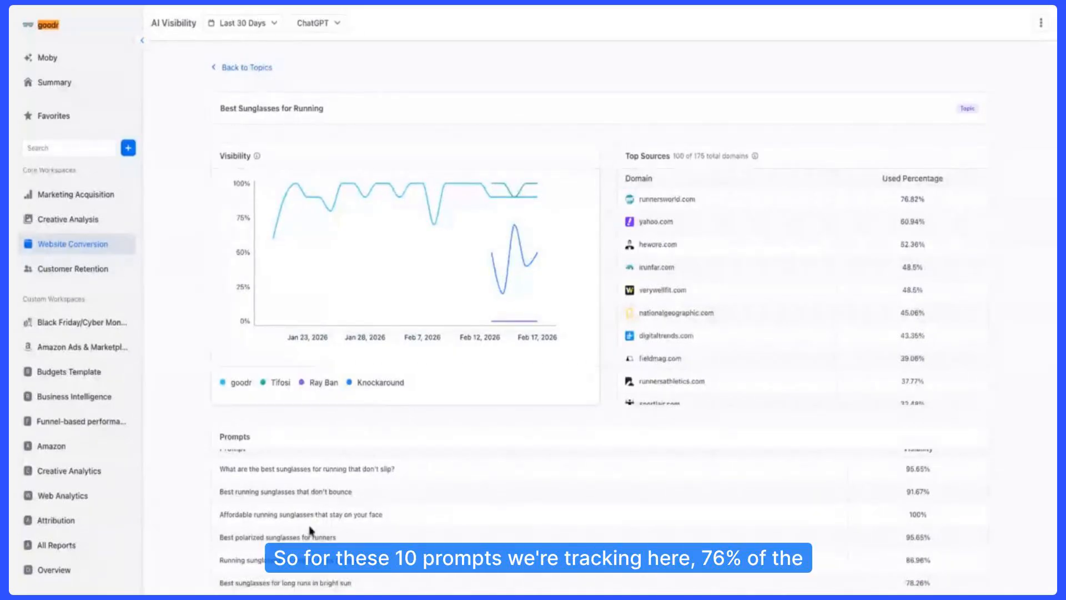
{"action": "scroll", "coordinate": [314, 514], "scroll_direction": "up", "scroll_amount": 1}
{"action": "left_click_drag", "start_coordinate": [937, 199], "coordinate": [637, 205]}
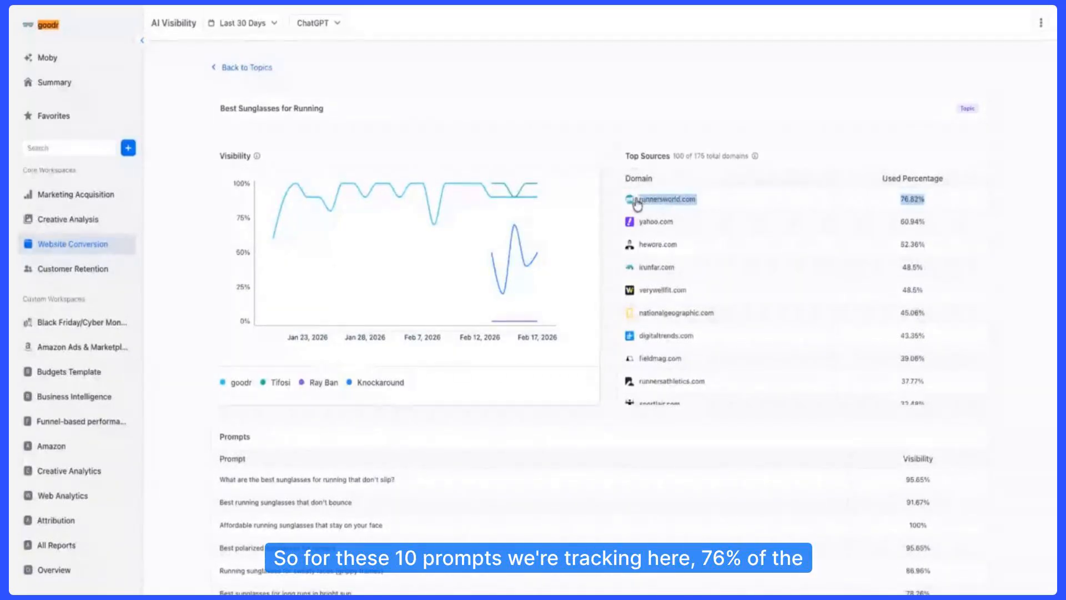
{"action": "left_click", "coordinate": [1005, 225]}
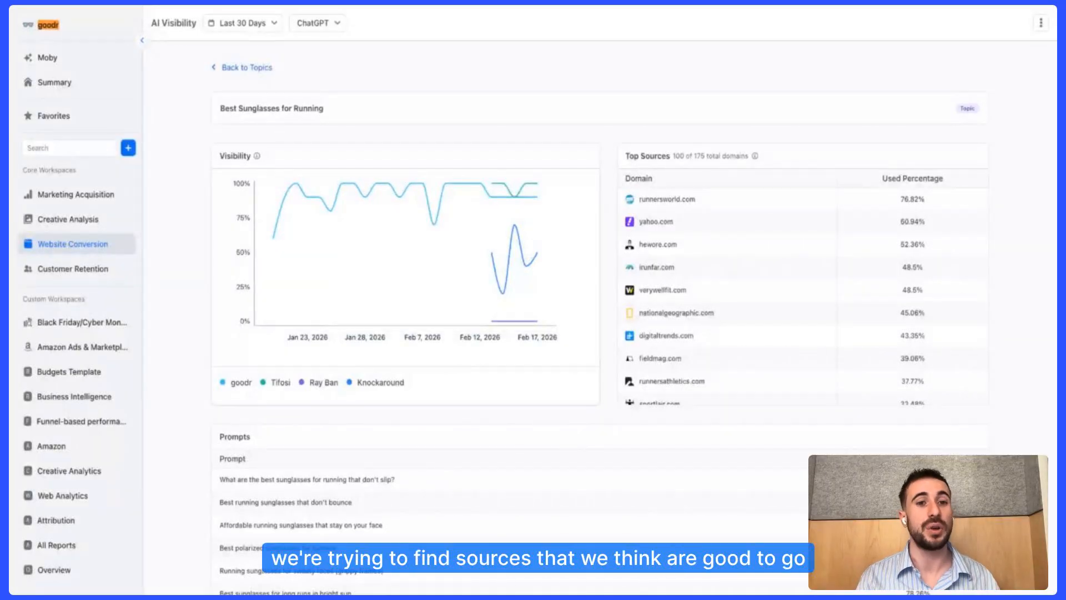
Step: View the individual runnersworld.com URLs cited for the running topic, then go back to the topics overview
{"action": "left_click", "coordinate": [669, 201]}
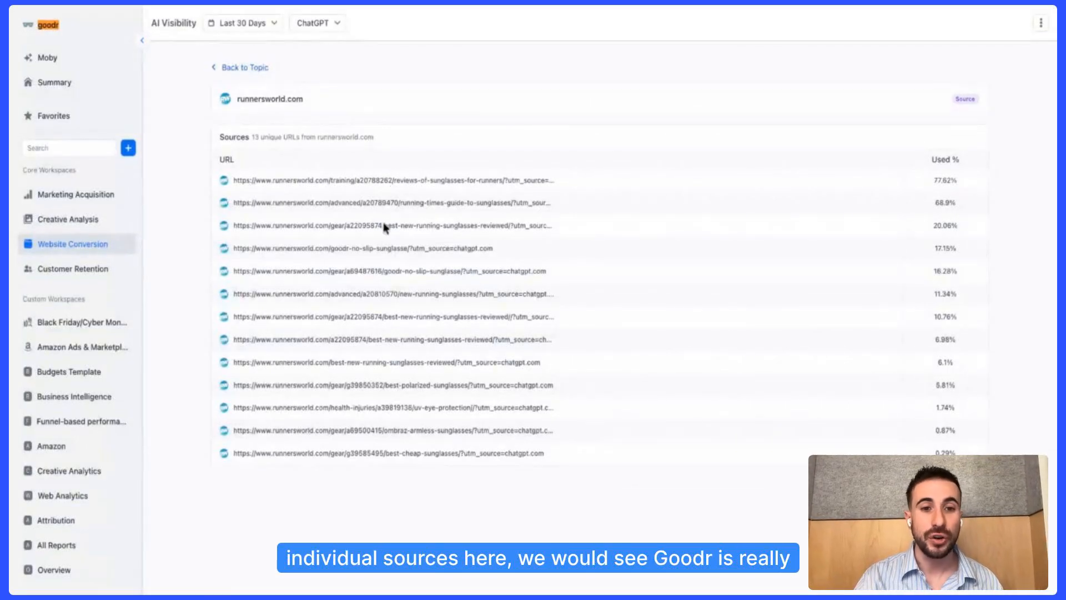
{"action": "left_click", "coordinate": [251, 69]}
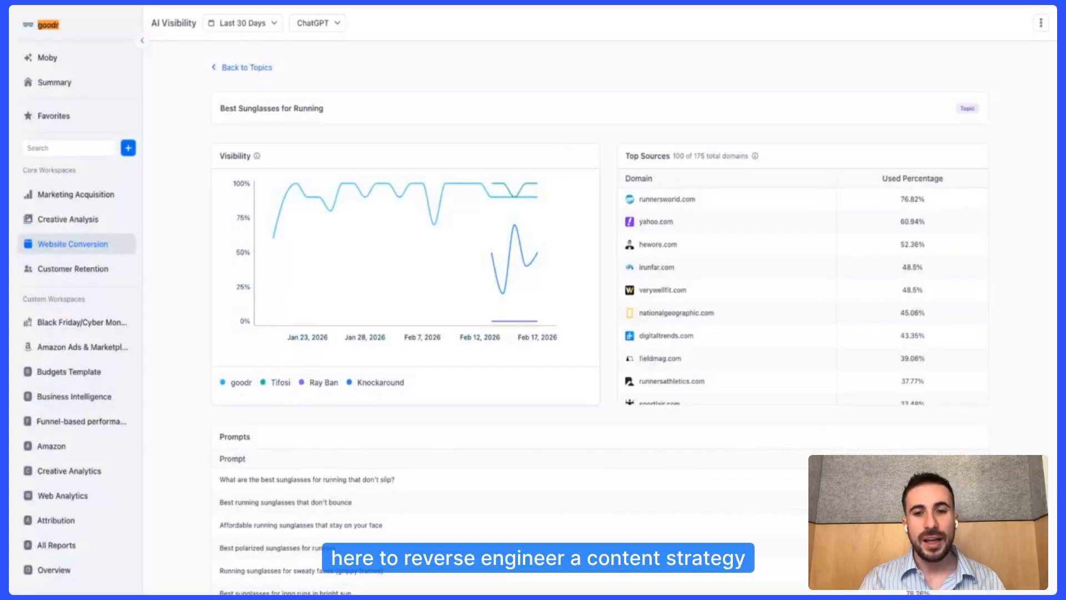
{"action": "left_click", "coordinate": [239, 69]}
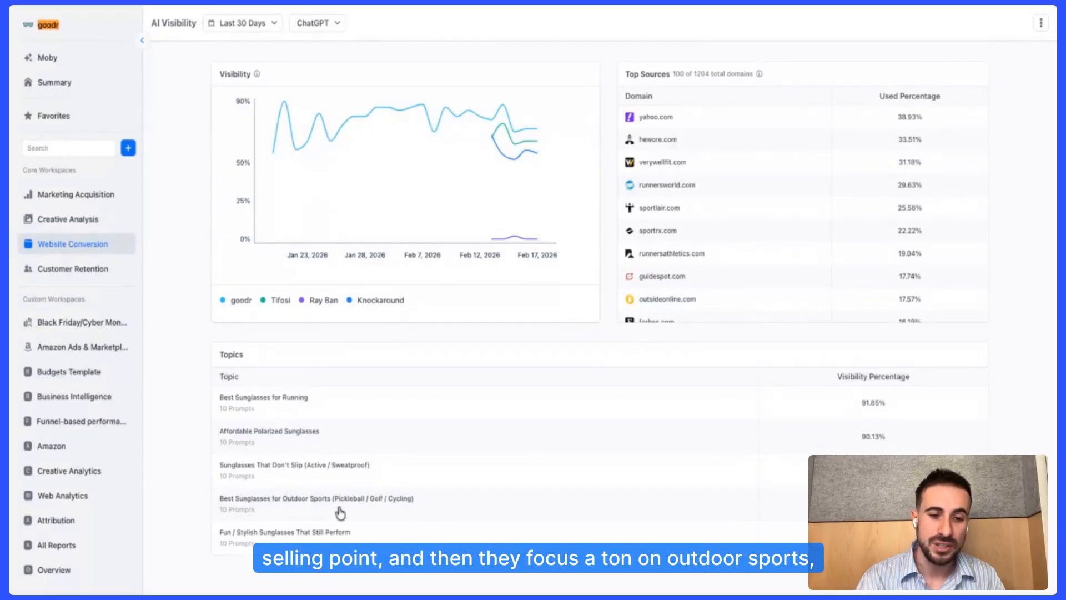
Step: Open the "Fun / Stylish Sunglasses That Still Perform" topic, review its prompts, and return to the topics overview
{"action": "left_click", "coordinate": [277, 542]}
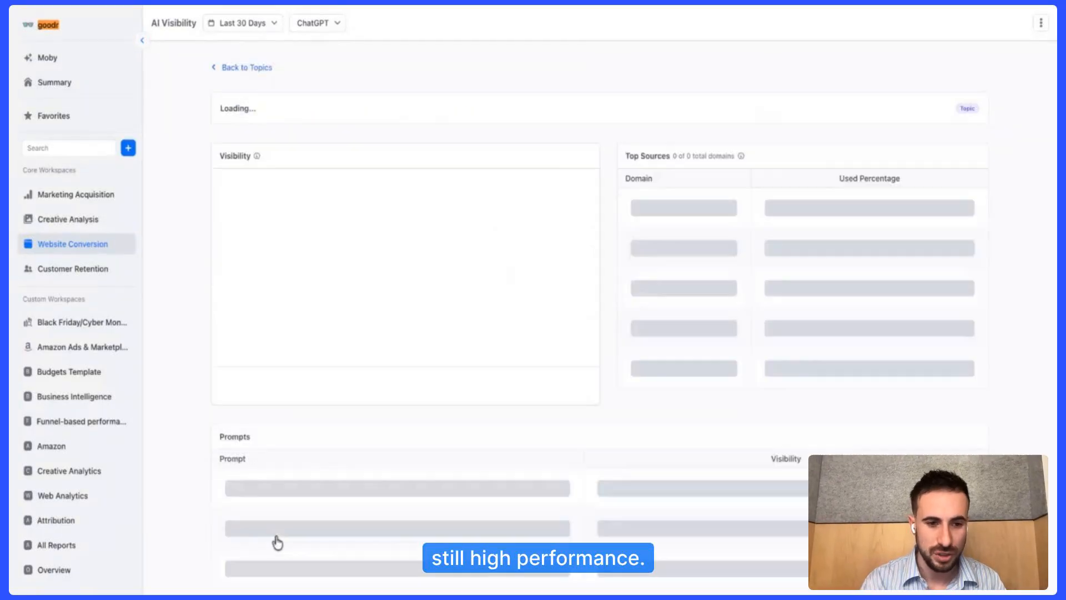
{"action": "scroll", "coordinate": [362, 401], "scroll_direction": "down", "scroll_amount": 3}
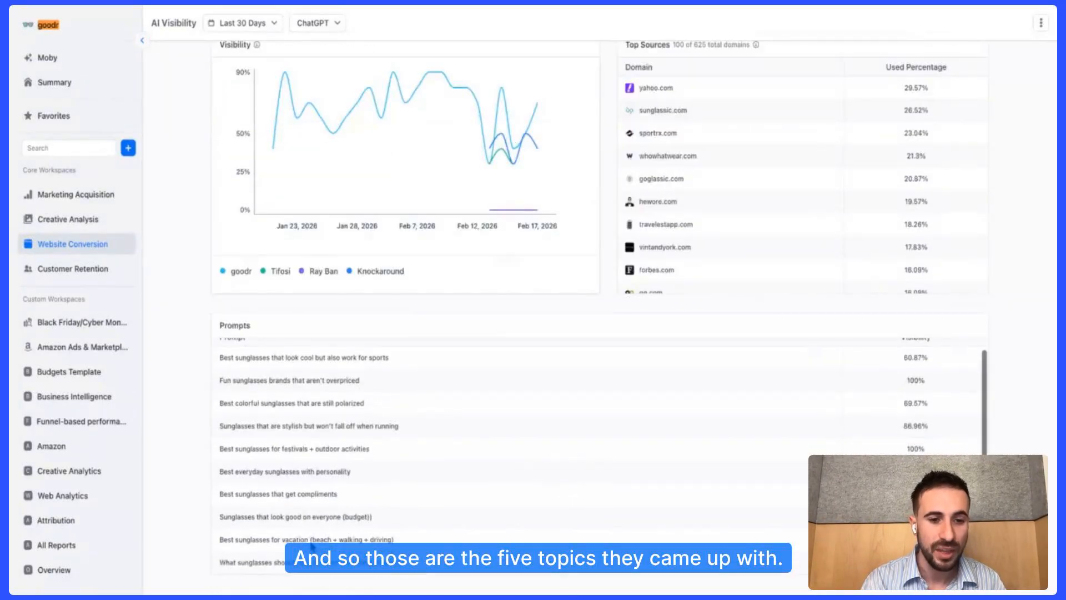
{"action": "scroll", "coordinate": [284, 489], "scroll_direction": "up", "scroll_amount": 1}
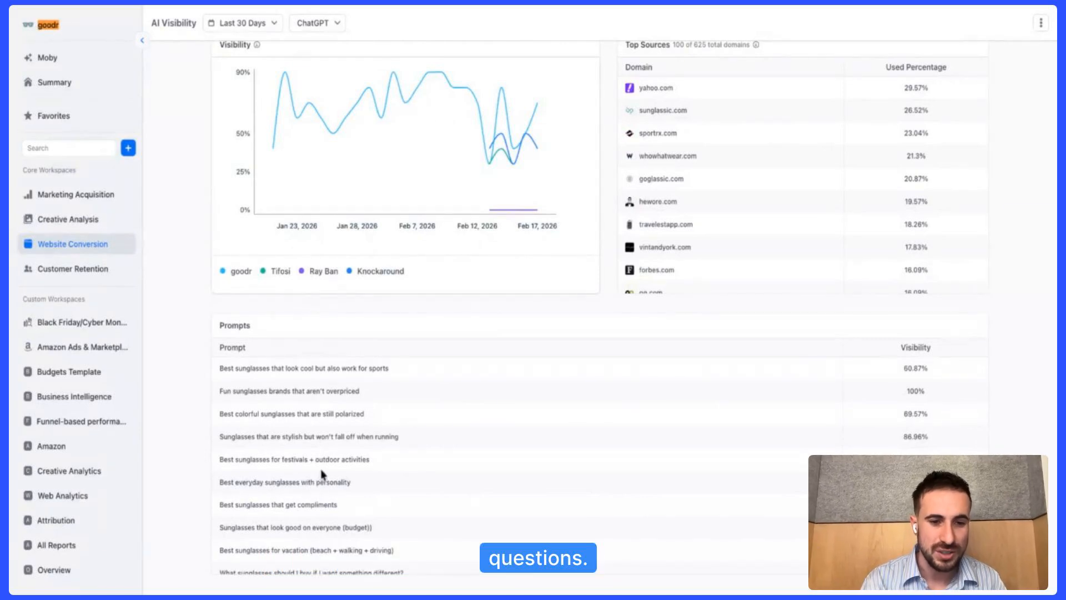
{"action": "scroll", "coordinate": [321, 474], "scroll_direction": "up", "scroll_amount": 1}
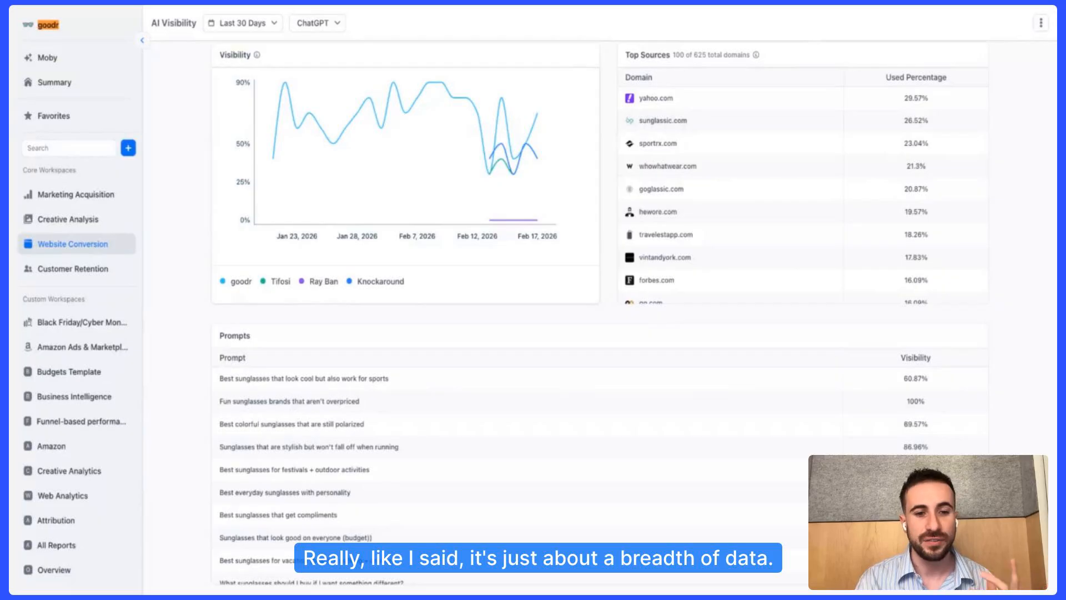
{"action": "scroll", "coordinate": [599, 318], "scroll_direction": "up", "scroll_amount": 2}
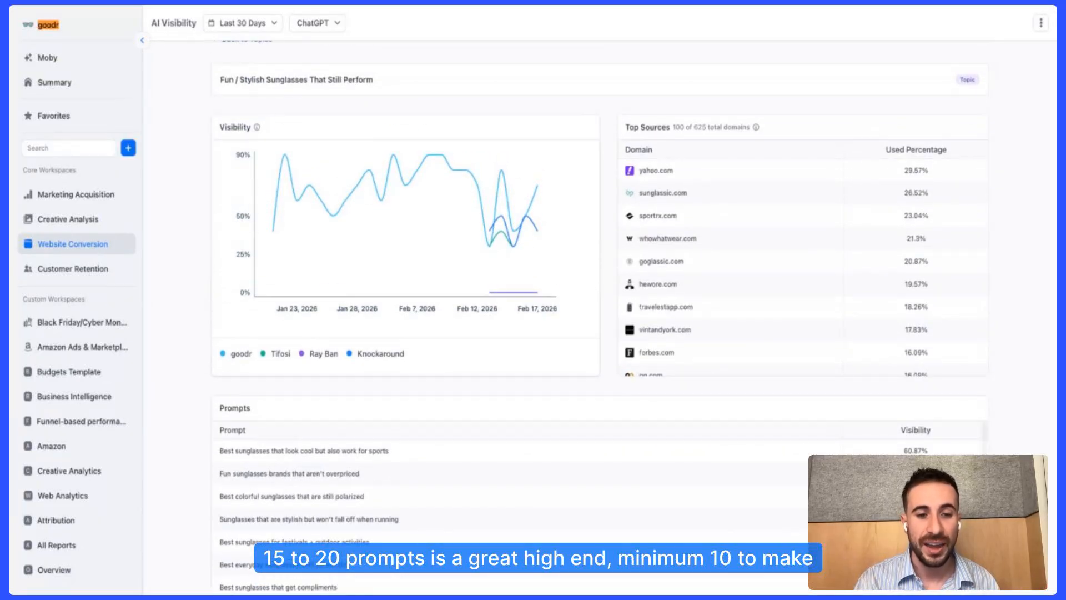
{"action": "scroll", "coordinate": [269, 183], "scroll_direction": "up", "scroll_amount": 1}
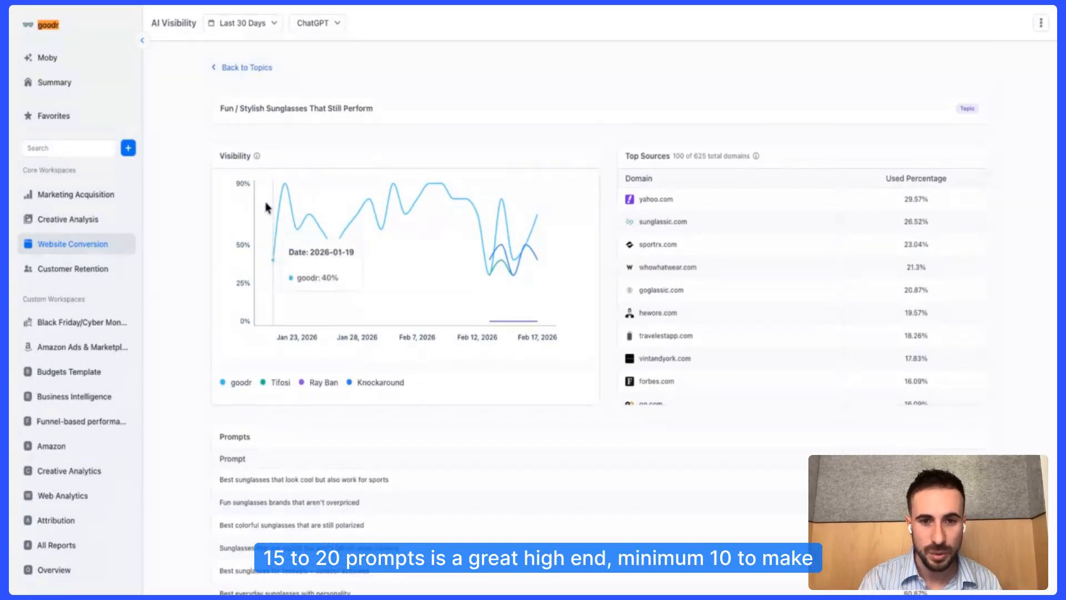
{"action": "left_click", "coordinate": [232, 69]}
Step: Inspect the brands on the visibility chart, then view the list of tracked competitors and close it
{"action": "mouse_move", "coordinate": [511, 114]}
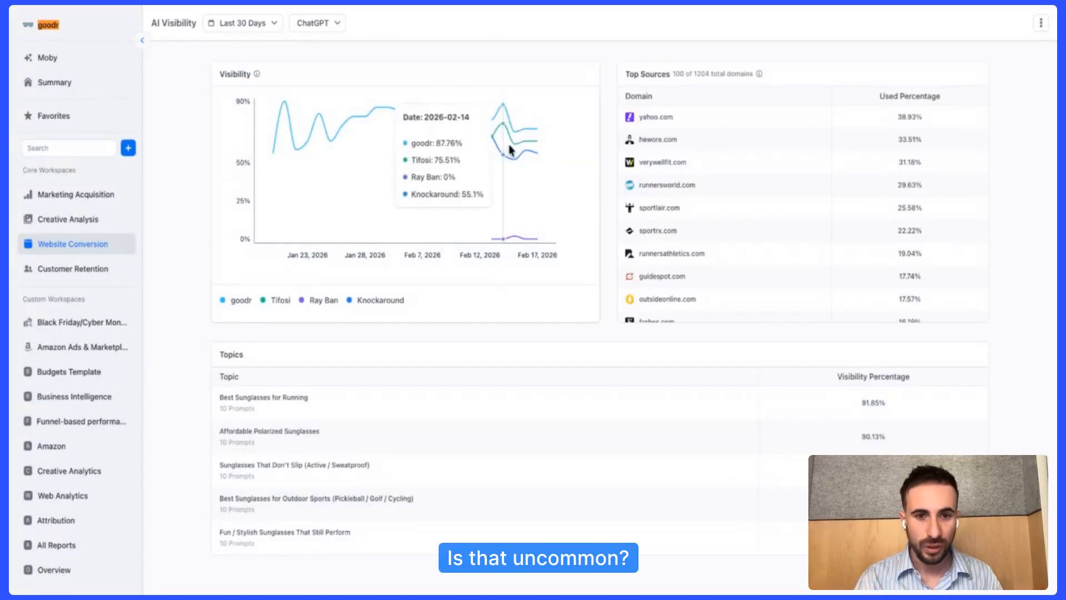
{"action": "left_click", "coordinate": [1040, 24]}
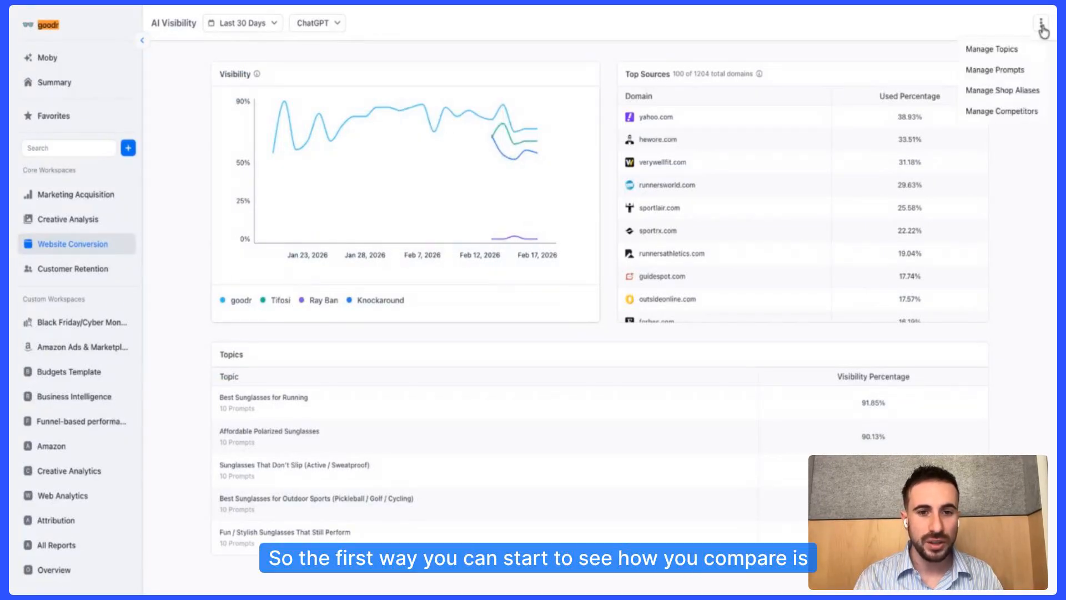
{"action": "left_click", "coordinate": [1006, 112]}
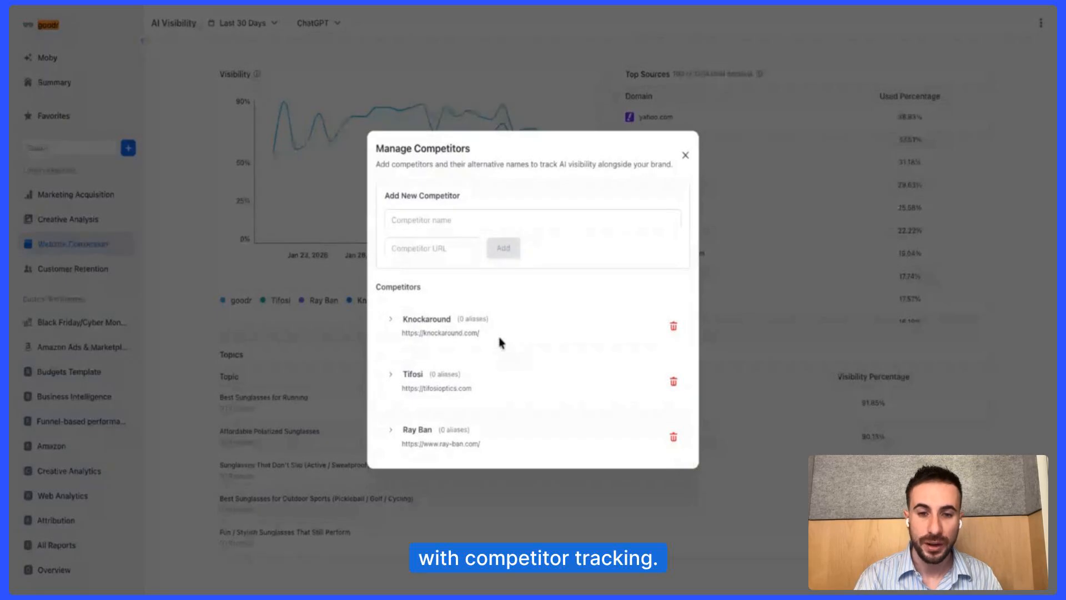
{"action": "left_click", "coordinate": [274, 361]}
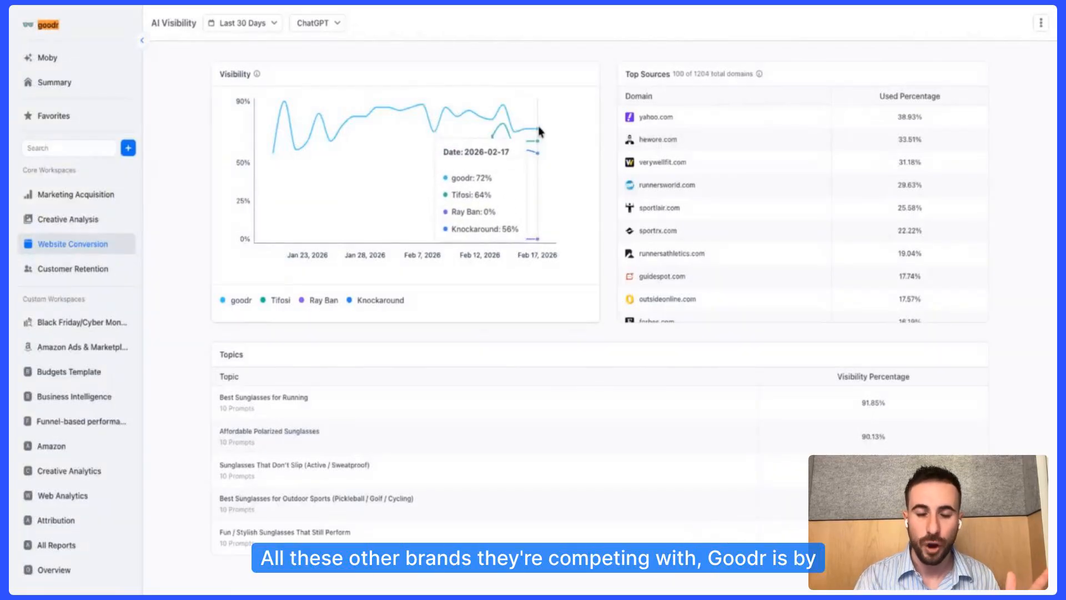
Step: Reopen the competitor management settings for another look, then return to the visibility overview
{"action": "left_click", "coordinate": [1040, 27]}
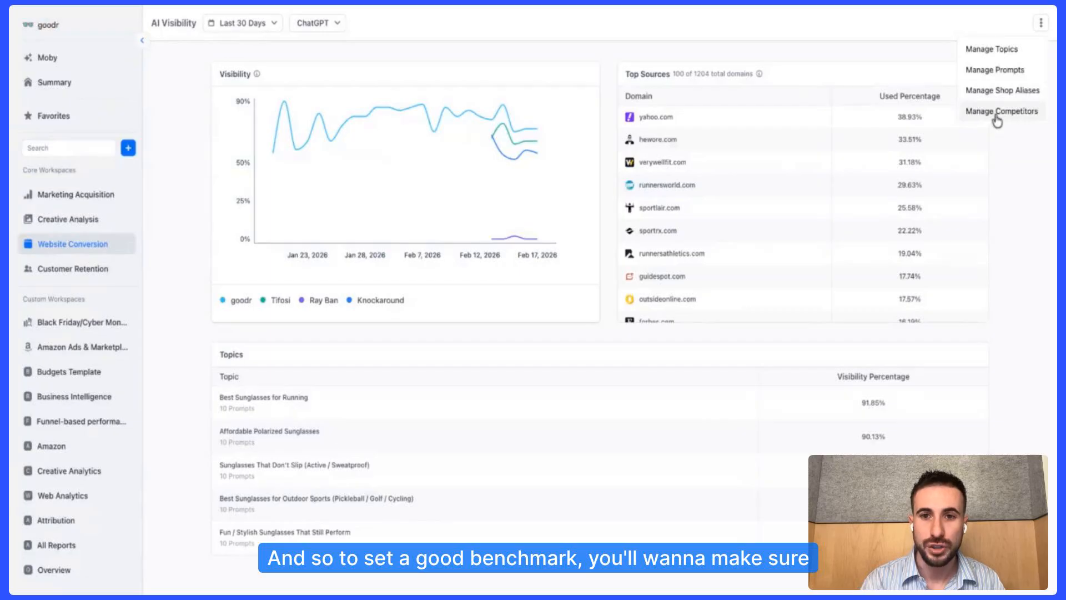
{"action": "left_click", "coordinate": [994, 113]}
{"action": "left_click", "coordinate": [943, 180]}
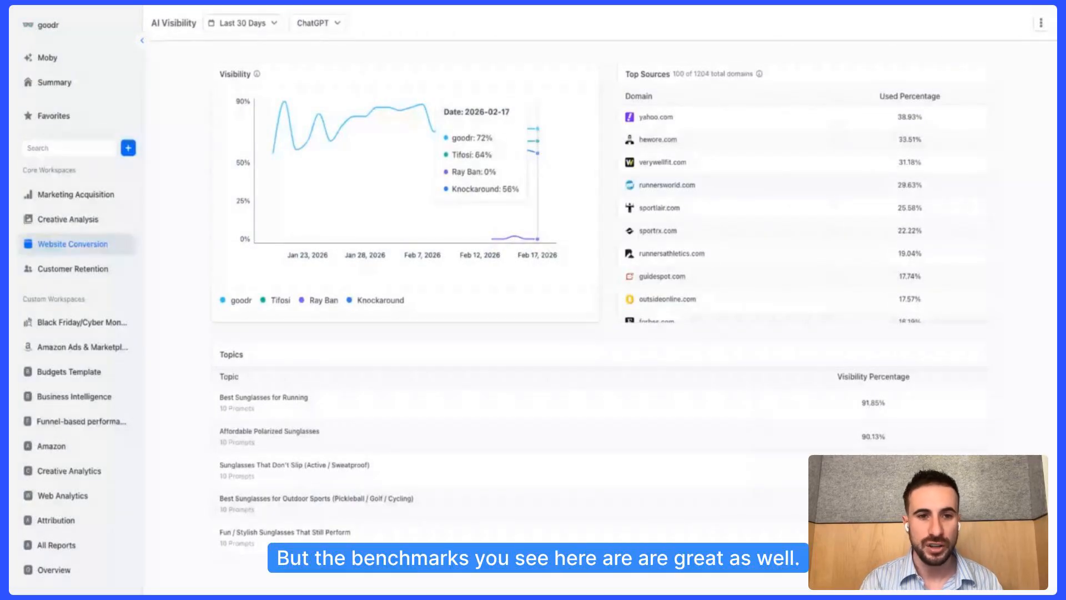
Step: Switch the overview's source filter to Gemini
{"action": "left_click", "coordinate": [331, 24]}
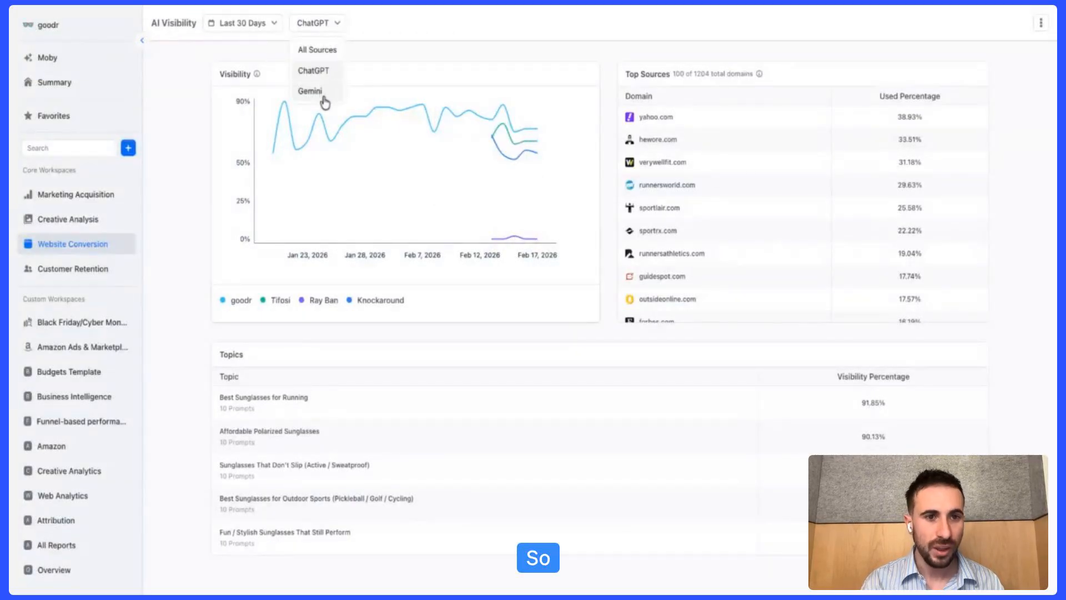
{"action": "left_click", "coordinate": [324, 98]}
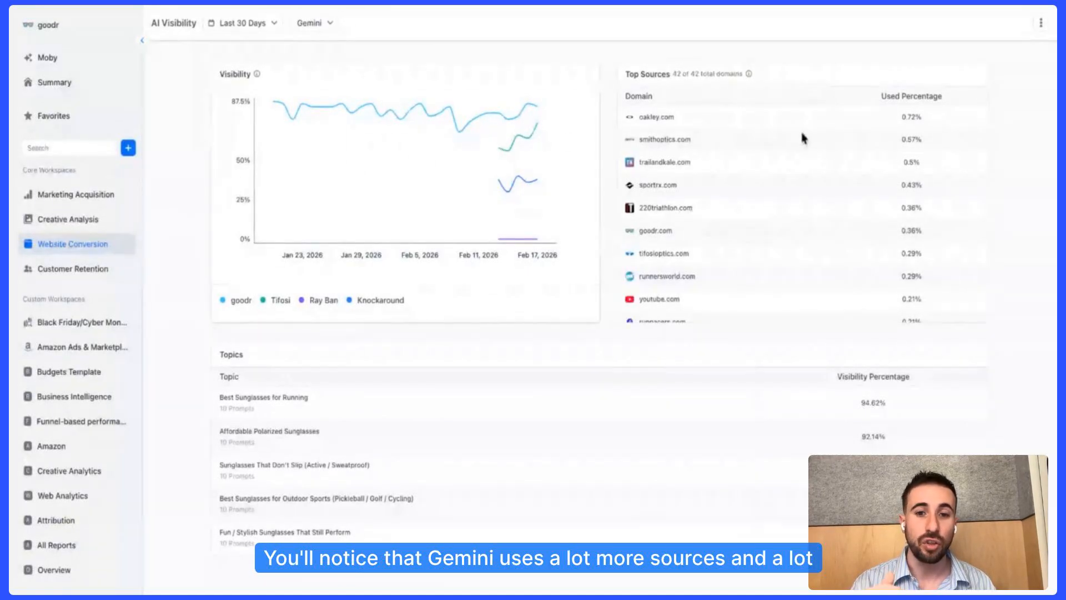
Step: Examine the used percentage of Gemini's highest-cited domain, oakley.com, in the top sources list
{"action": "left_click", "coordinate": [331, 25]}
{"action": "left_click", "coordinate": [976, 123]}
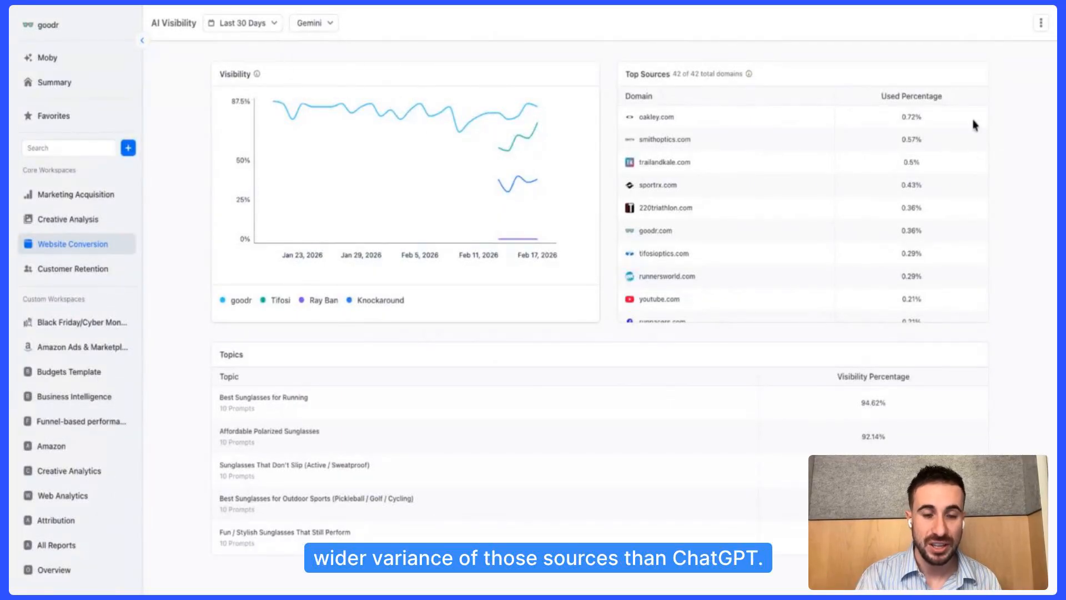
{"action": "double_click", "coordinate": [911, 116]}
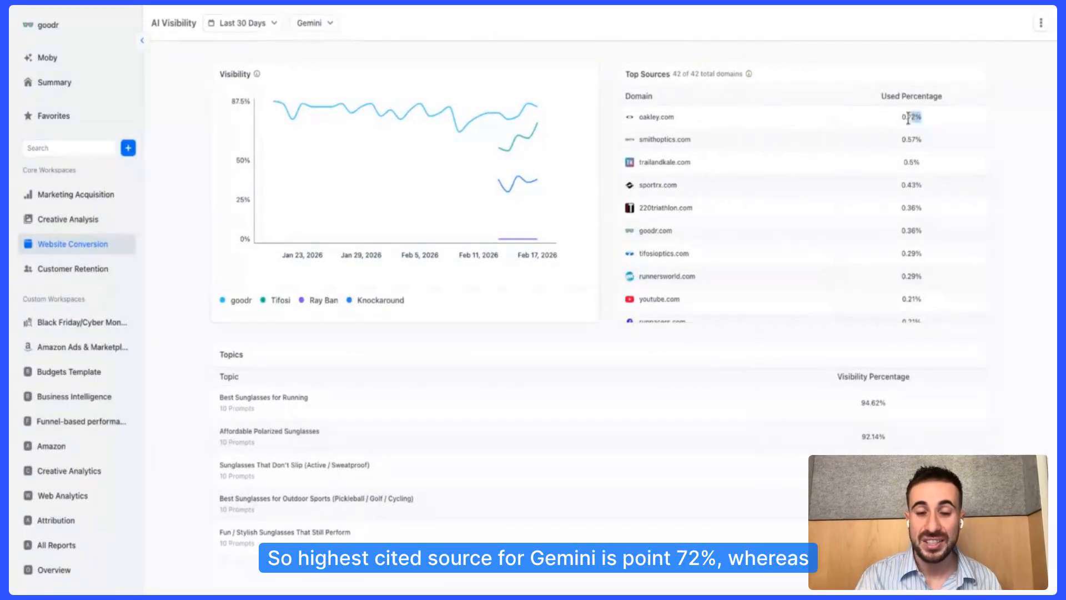
{"action": "left_click", "coordinate": [969, 142]}
Step: Switch the visibility overview to ChatGPT and examine the used percentages of its top cited domains
{"action": "left_click", "coordinate": [327, 25]}
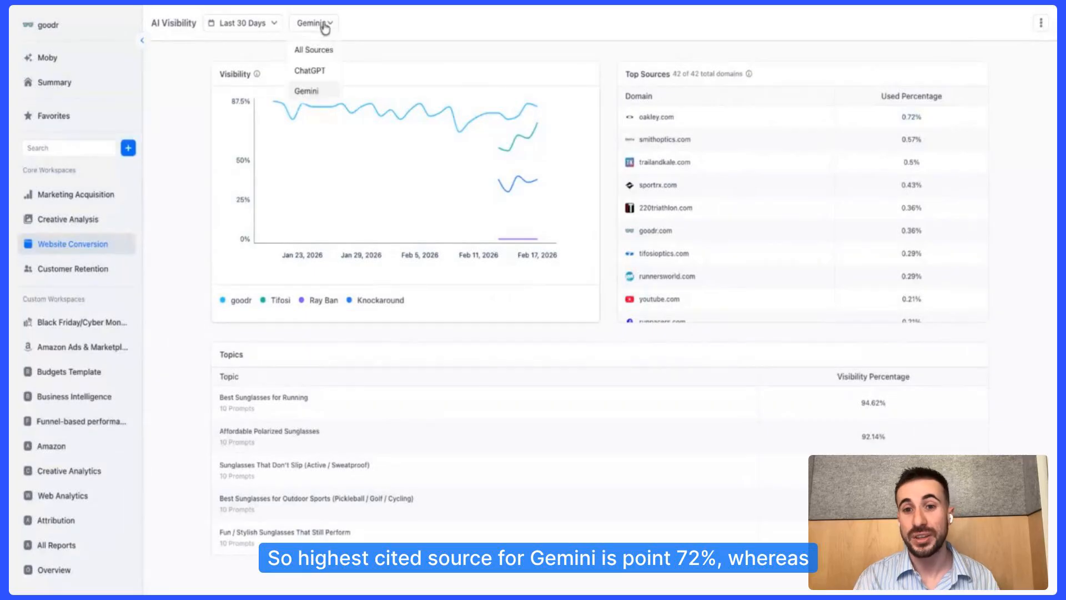
{"action": "left_click", "coordinate": [321, 71]}
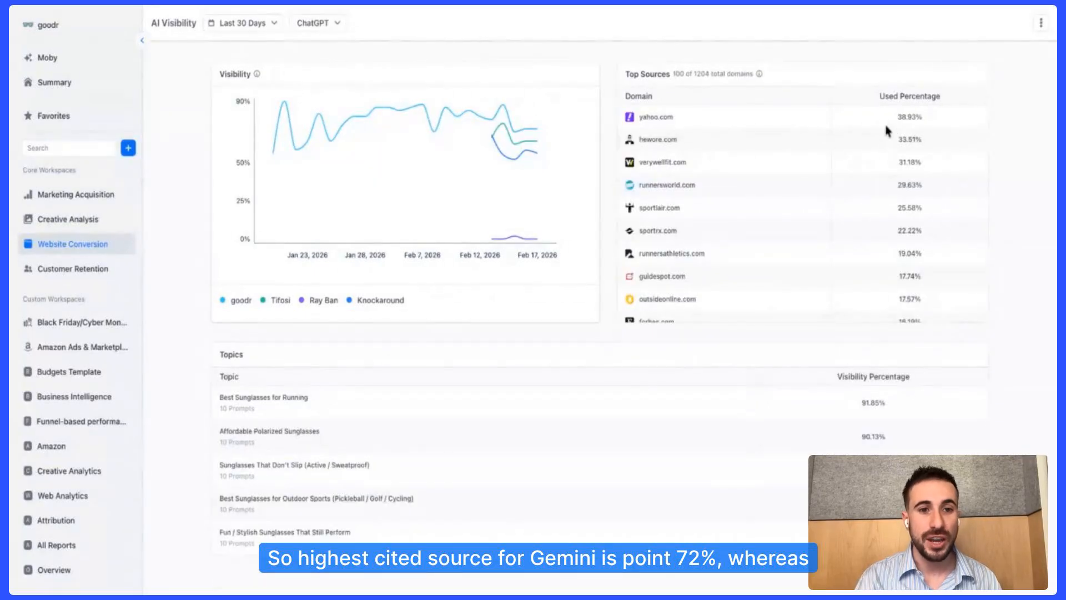
{"action": "left_click_drag", "start_coordinate": [882, 116], "coordinate": [938, 272]}
{"action": "left_click", "coordinate": [986, 289]}
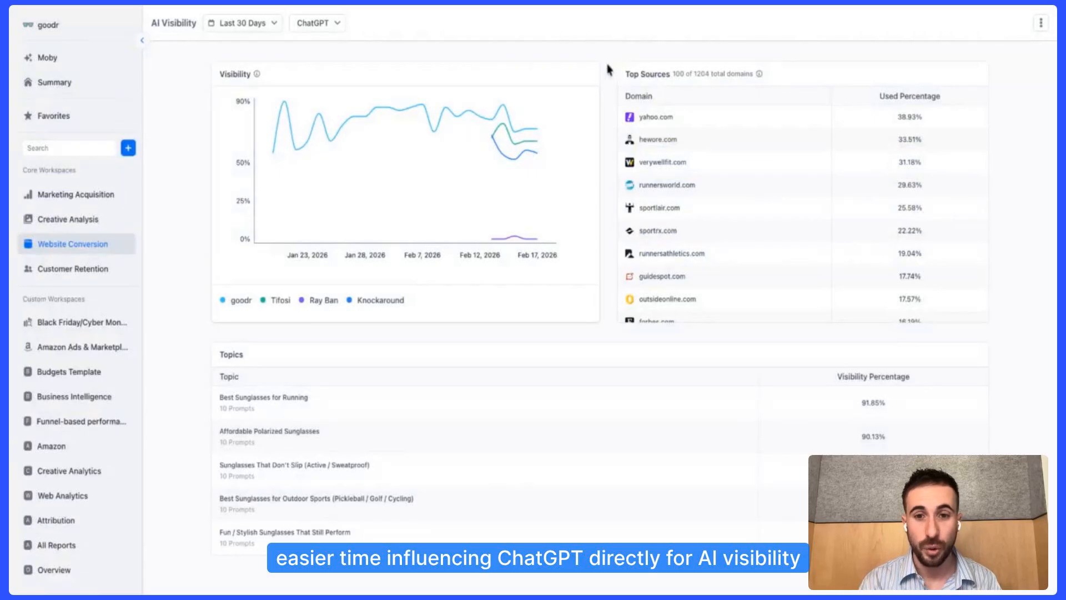
{"action": "left_click_drag", "start_coordinate": [608, 71], "coordinate": [822, 191]}
{"action": "left_click", "coordinate": [950, 207]}
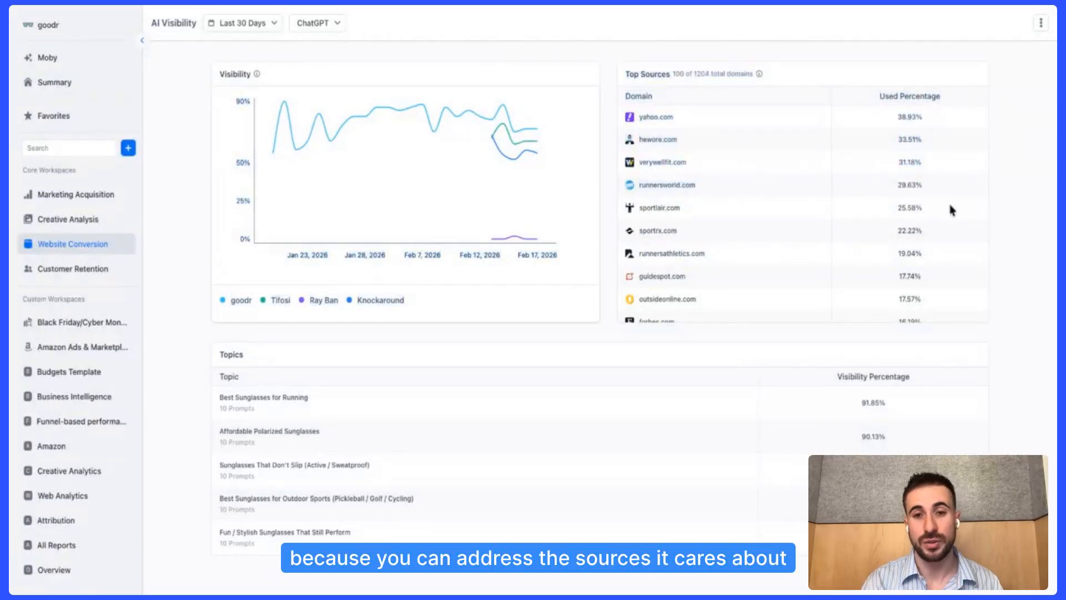
Step: Switch the overview back to Gemini and inspect goodr's visibility on the chart for 2026-02-10
{"action": "left_click", "coordinate": [327, 24]}
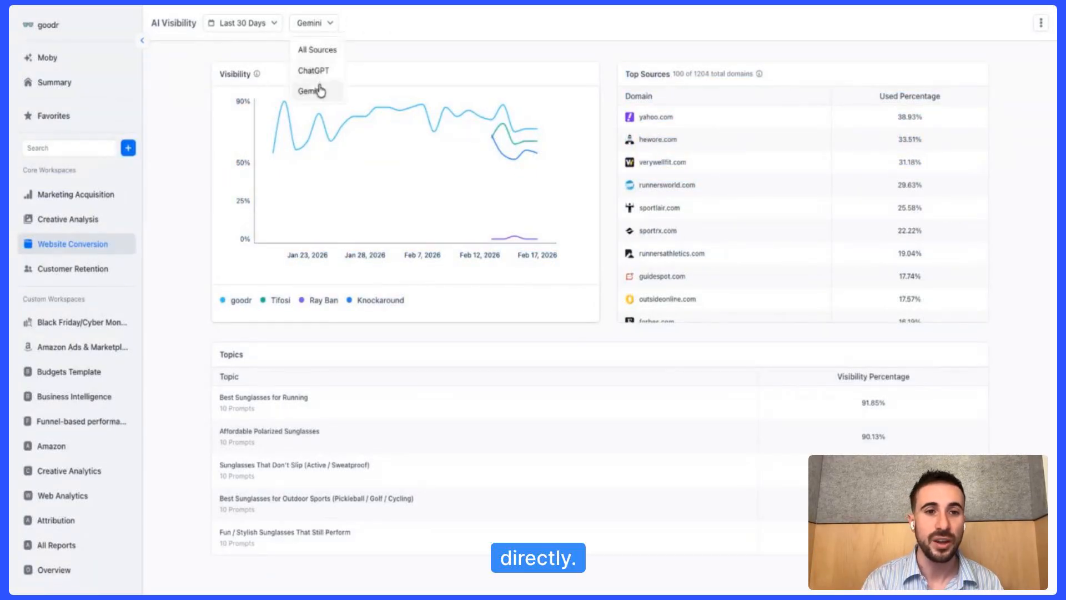
{"action": "left_click", "coordinate": [316, 90]}
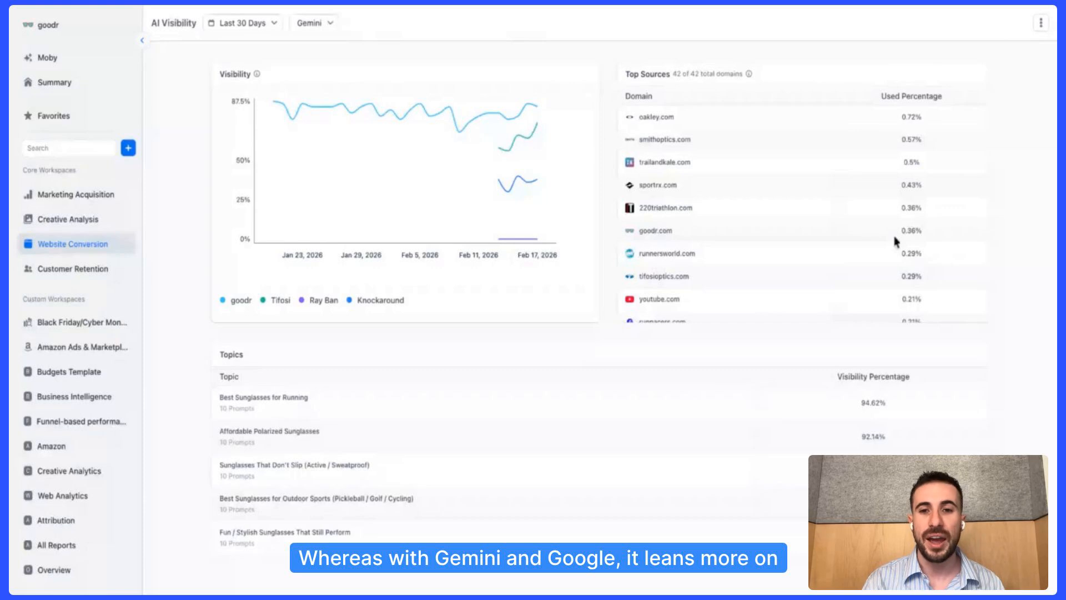
{"action": "mouse_move", "coordinate": [473, 116]}
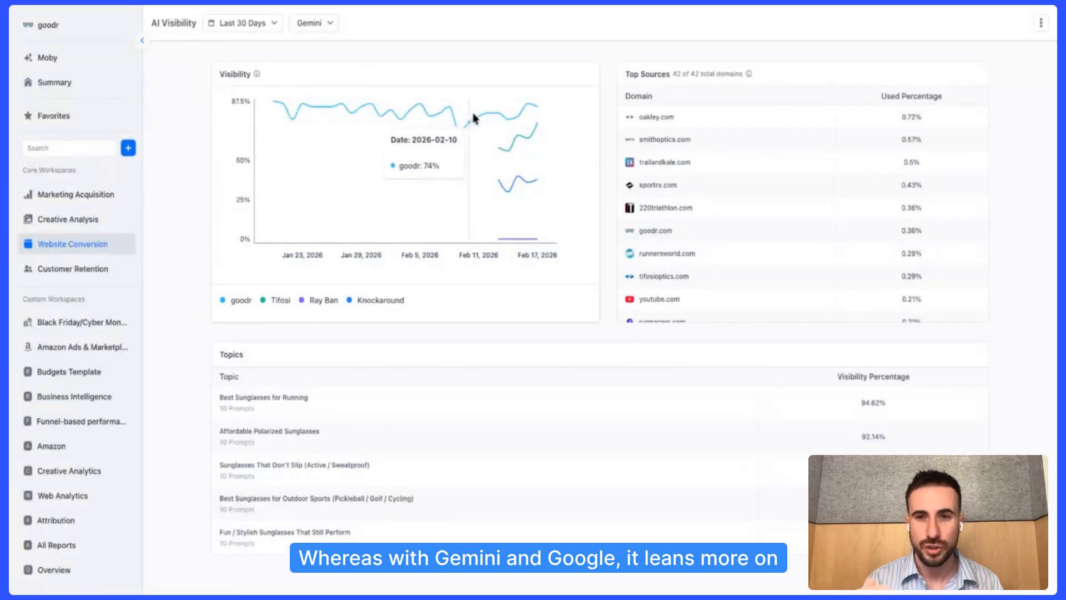